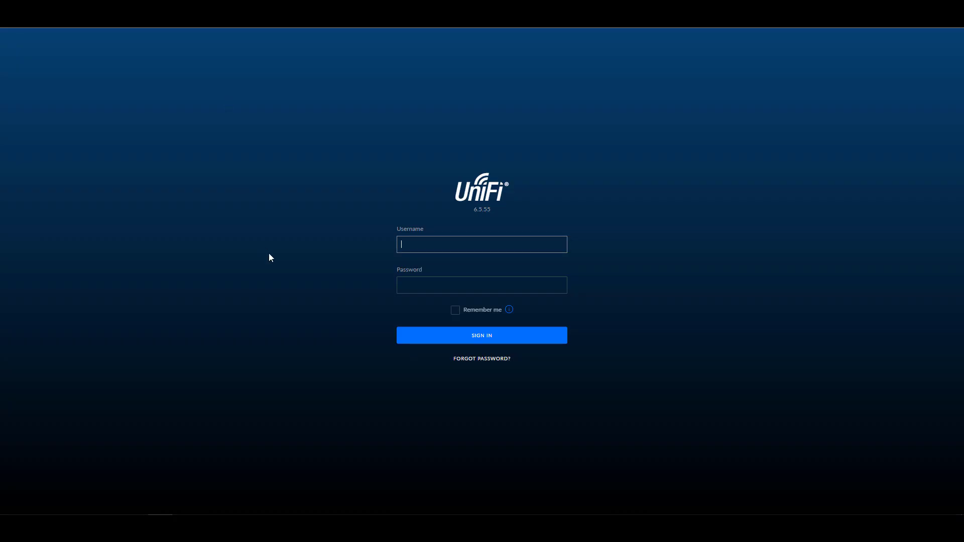
Step: Sign in to the UniFi Network Controller with the account username and password
type("frank")
key("Tab")
type("********")
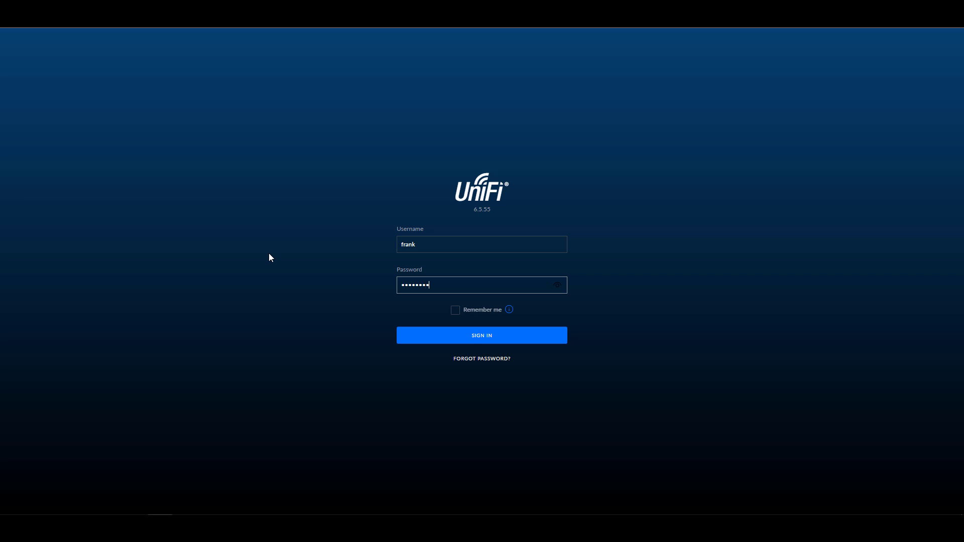
key("Return")
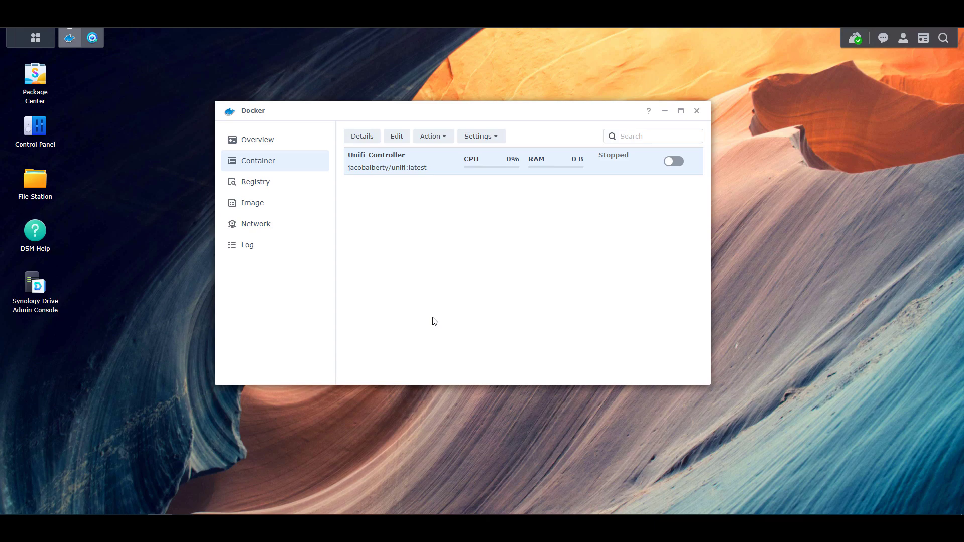
Step: Check that the Unifi-Controller container's Volume tab maps docker/Unifi-Controller to /unifi, and open File Station
left_click(397, 141)
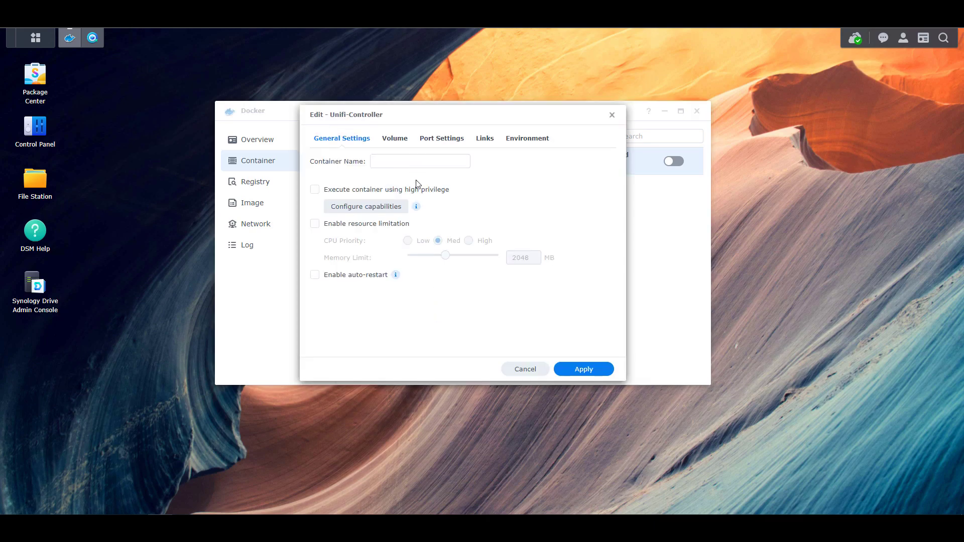
left_click(395, 139)
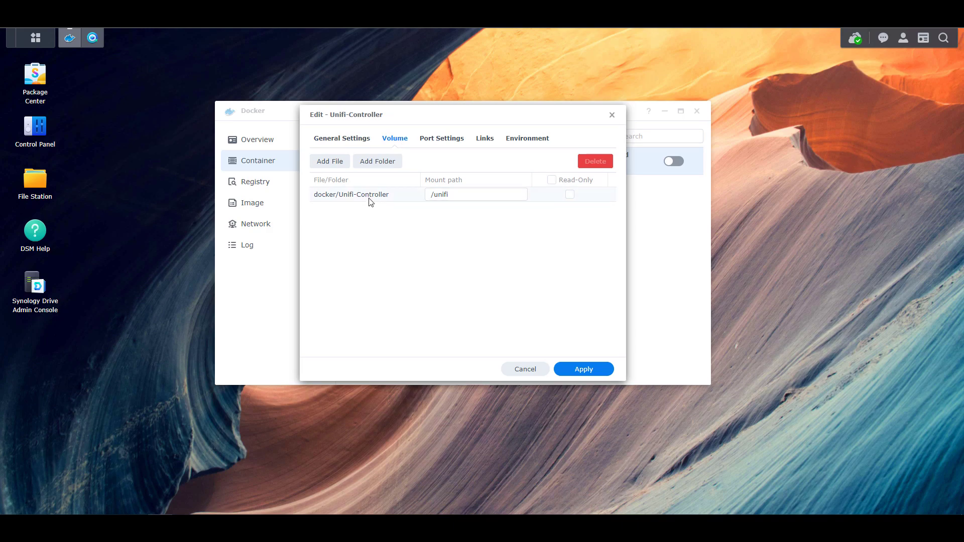
left_click_drag(462, 196, 417, 191)
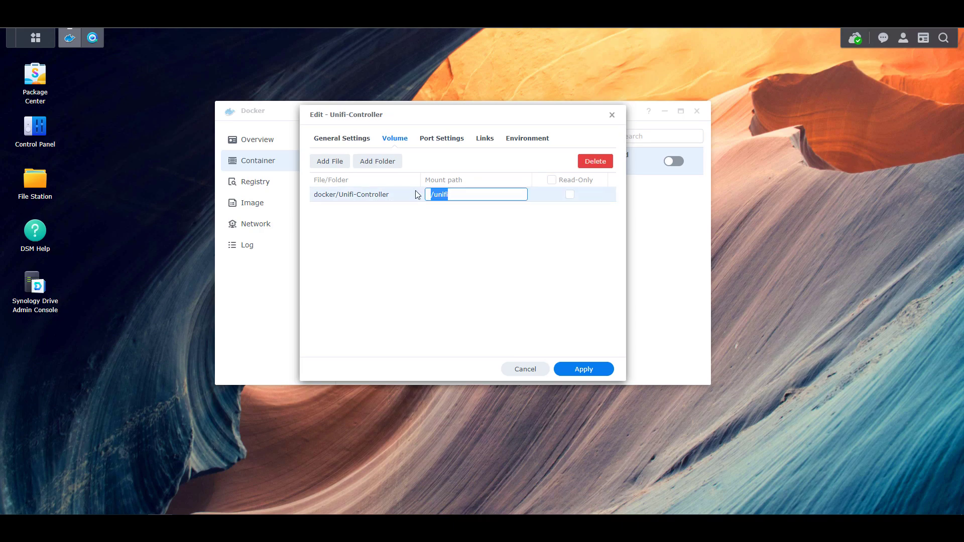
left_click(463, 232)
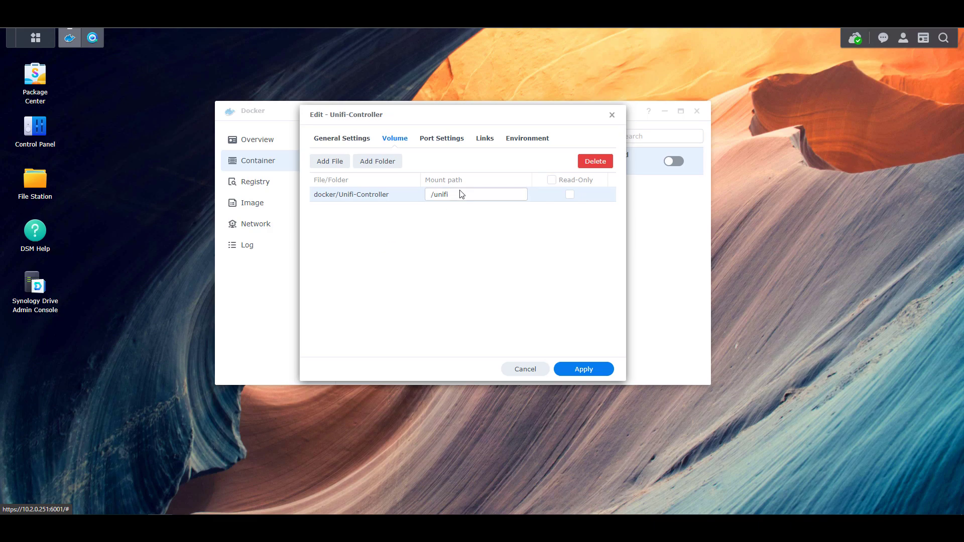
left_click_drag(461, 195, 419, 197)
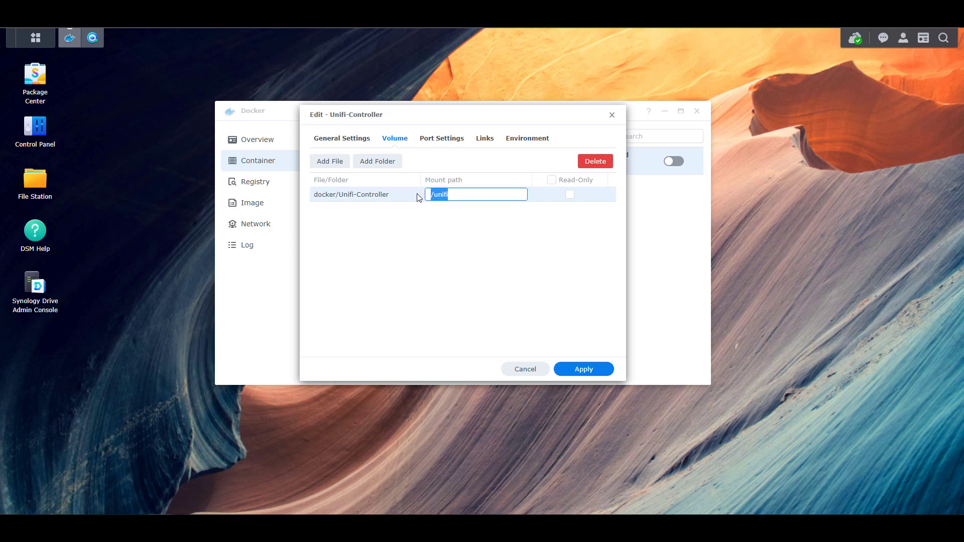
left_click(443, 248)
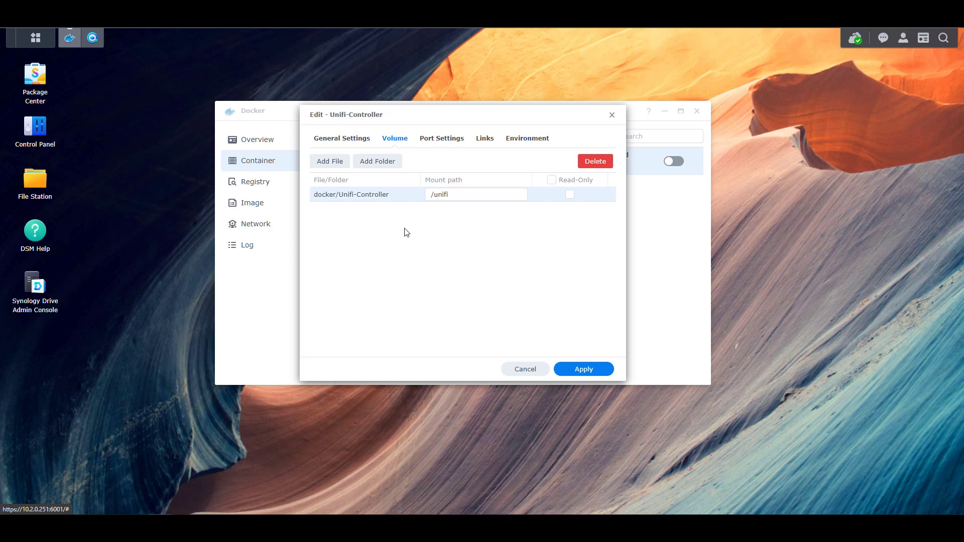
left_click(460, 197)
left_click_drag(460, 198, 424, 195)
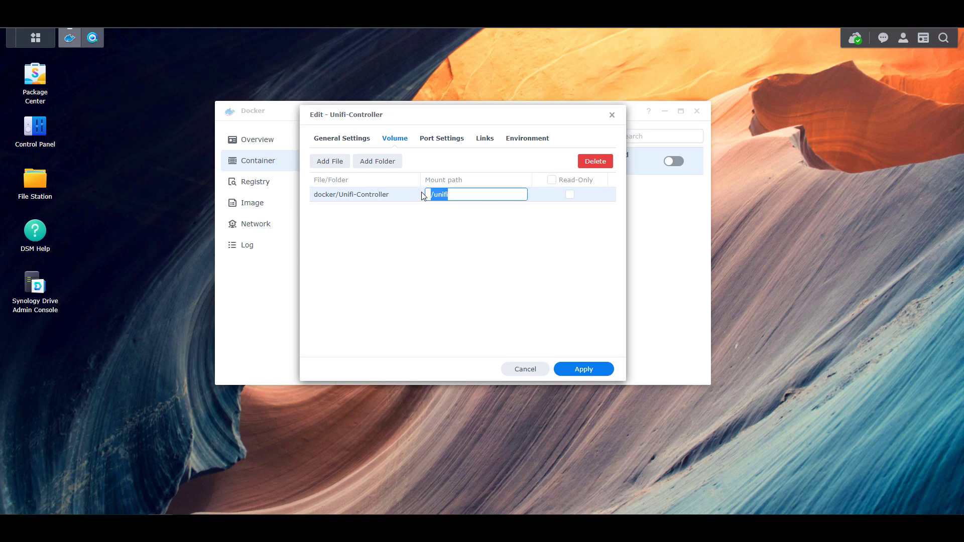
left_click(444, 233)
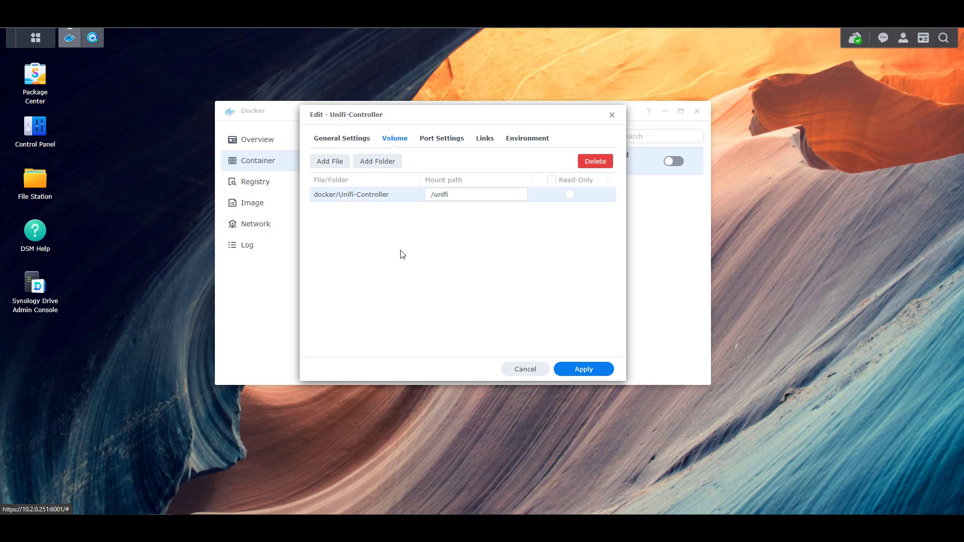
left_click(48, 186)
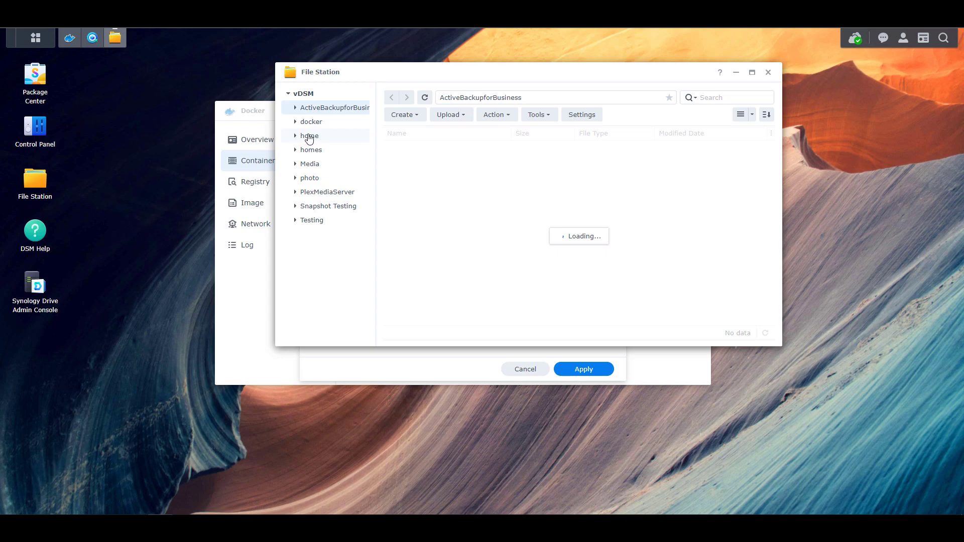
Step: Browse to docker/Unifi-Controller to see its data and log folders, and bring Hyper Backup forward
left_click(309, 123)
double_click(423, 147)
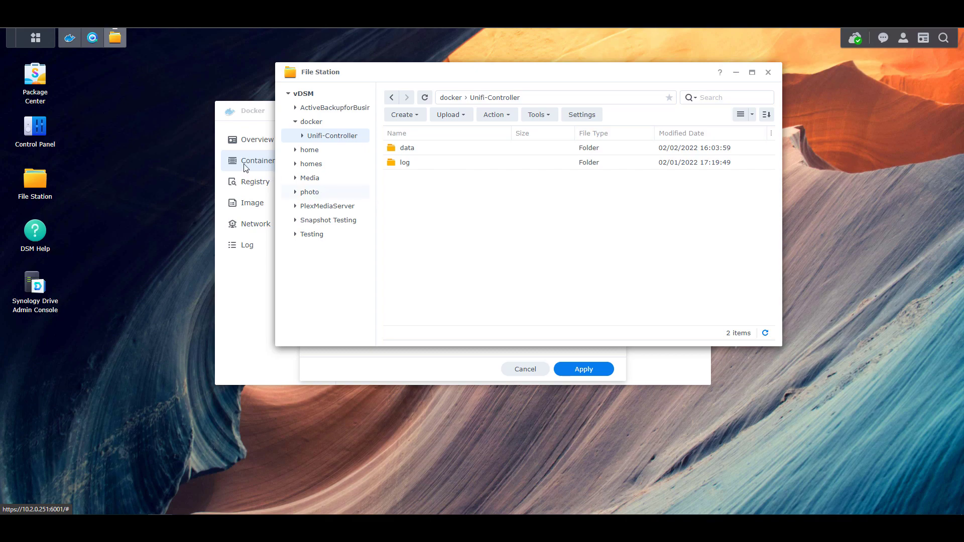
left_click(93, 37)
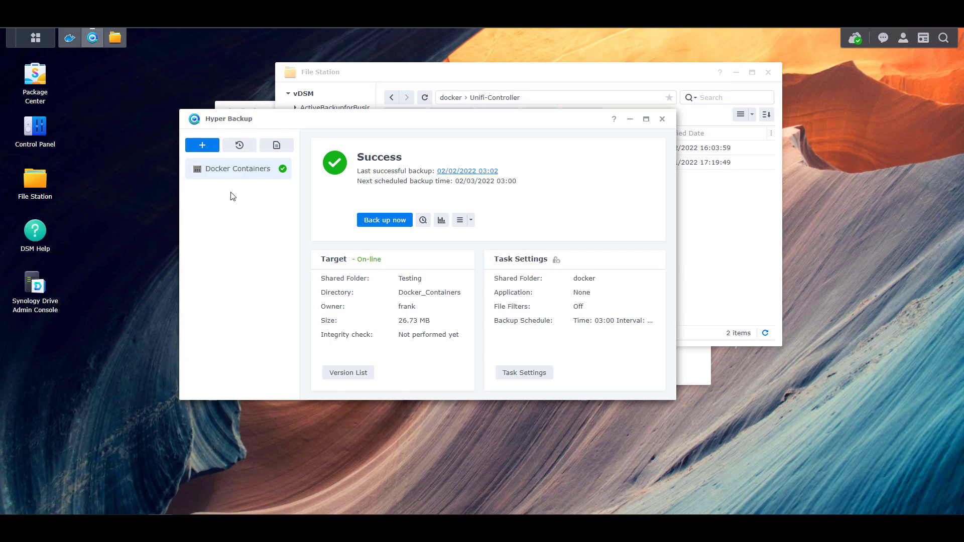
left_click(469, 224)
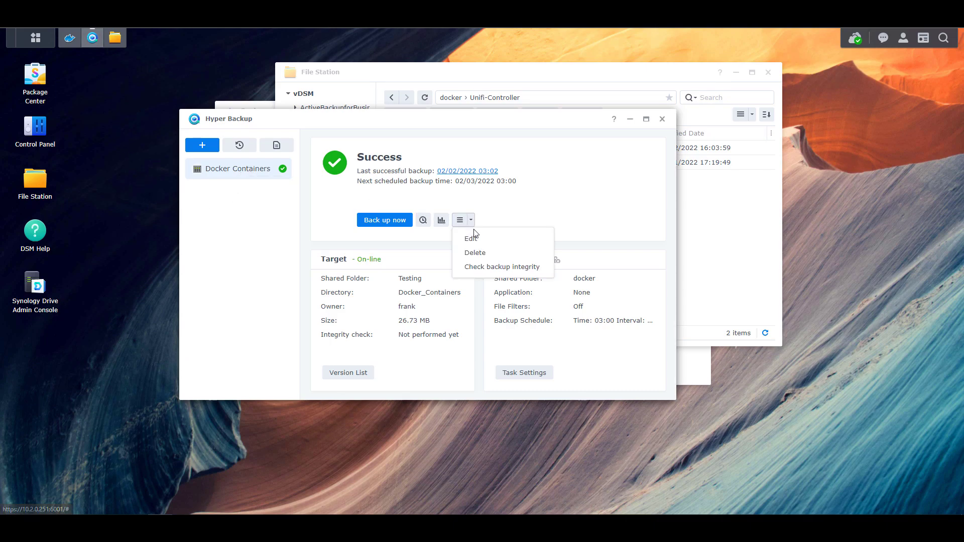
left_click(470, 239)
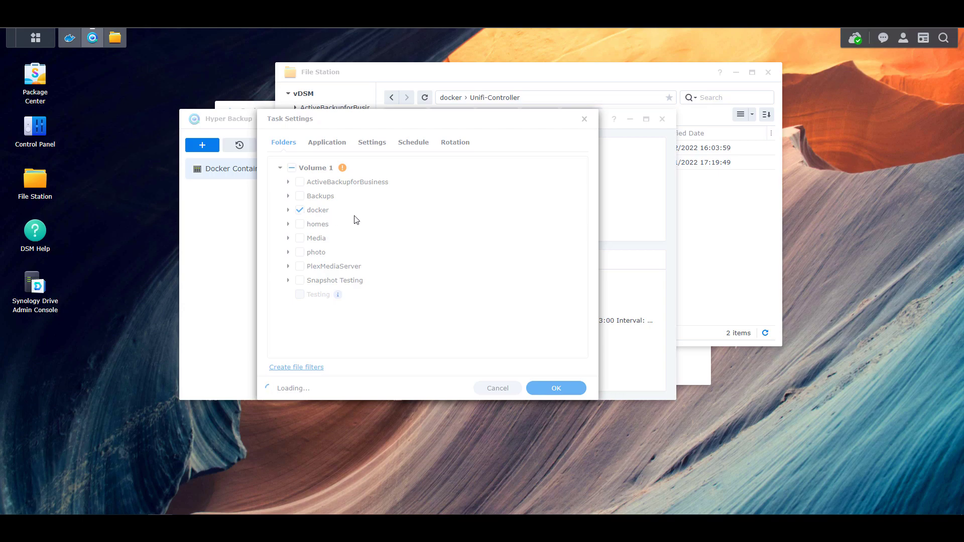
left_click(289, 211)
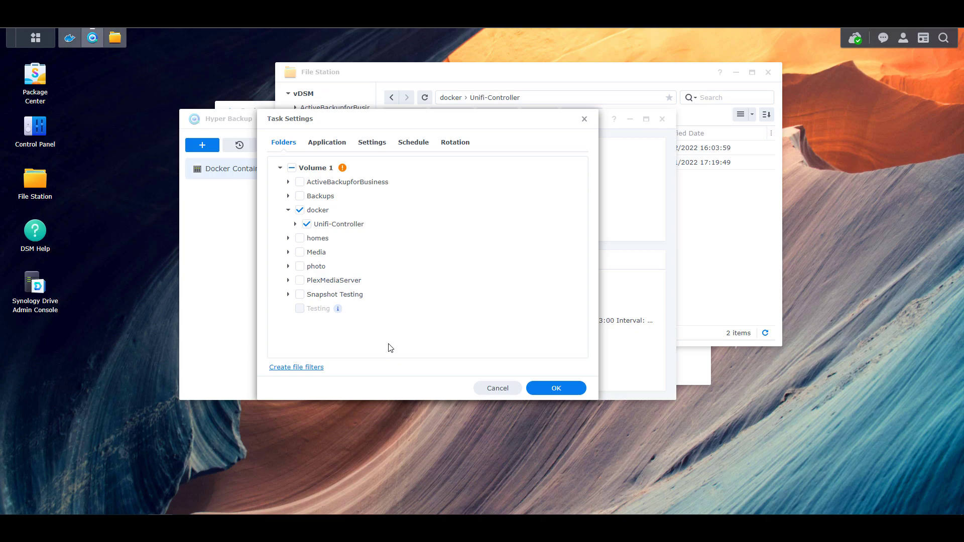
Step: Delete the data and log folders from docker/Unifi-Controller in File Station
left_click(497, 388)
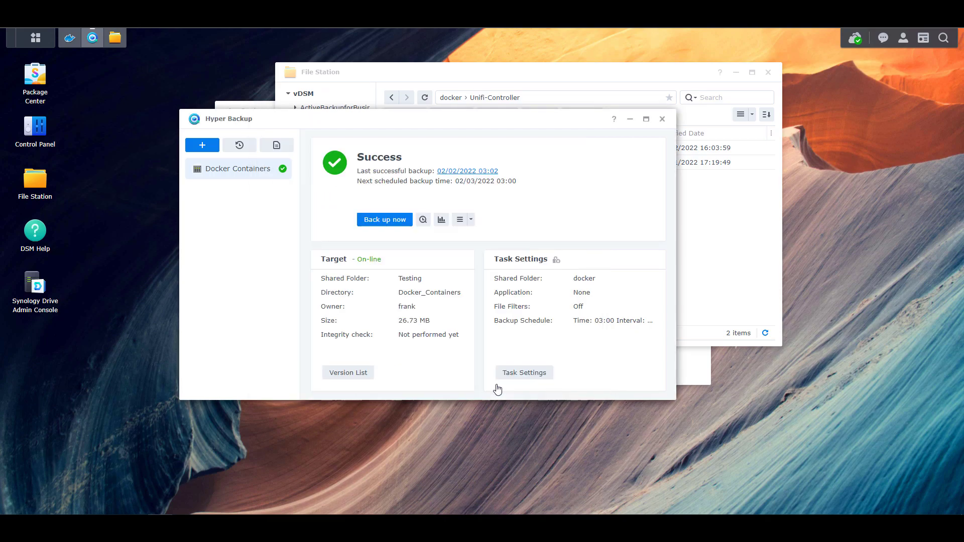
left_click(630, 121)
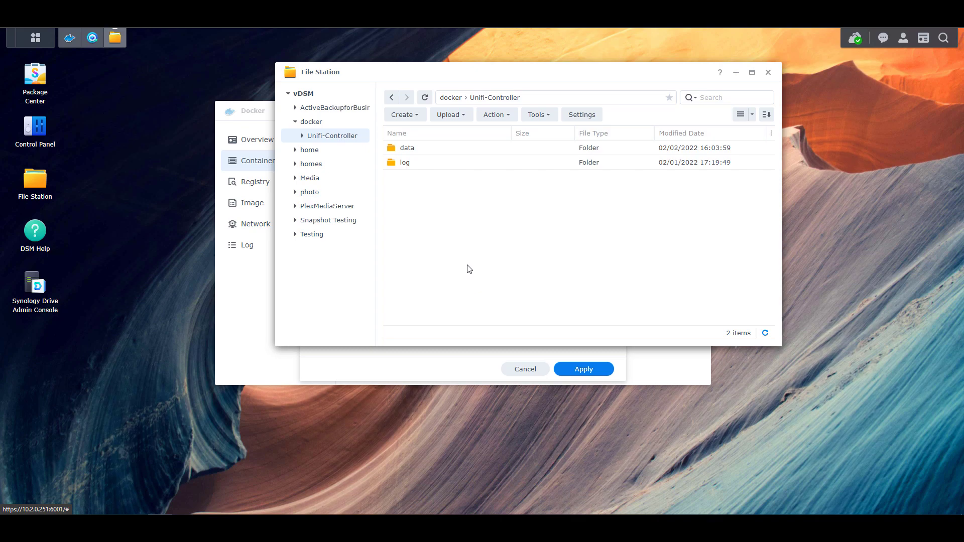
left_click(431, 151)
left_click(430, 165, "shift")
right_click(431, 163)
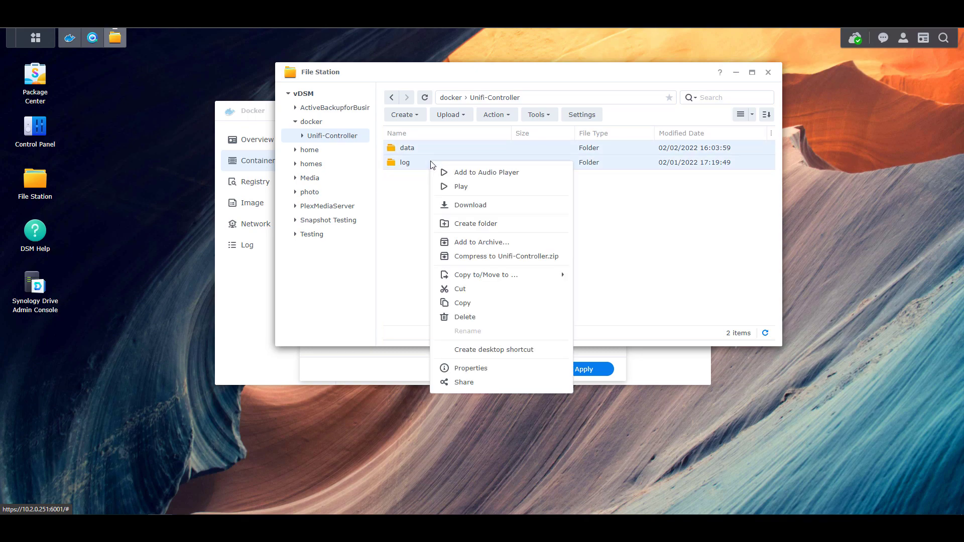
left_click(480, 318)
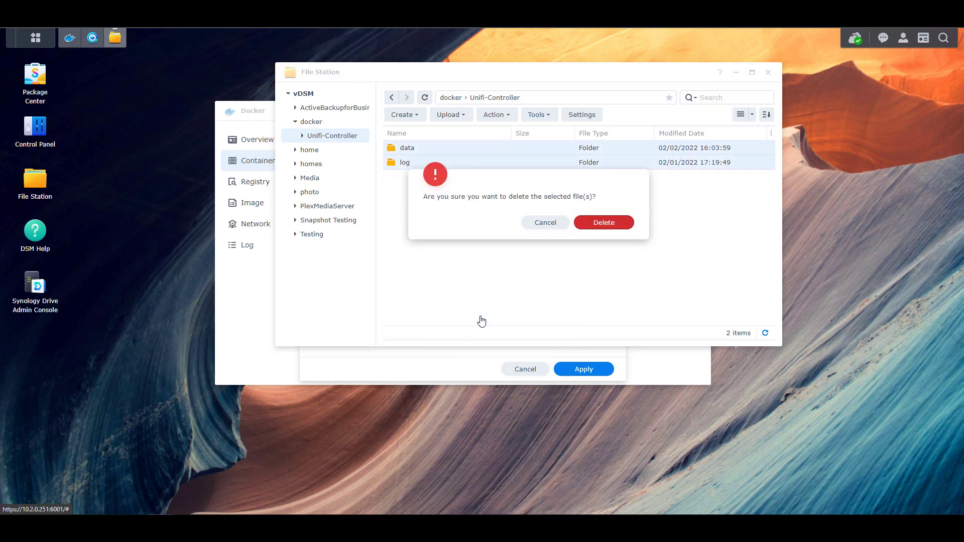
left_click(600, 226)
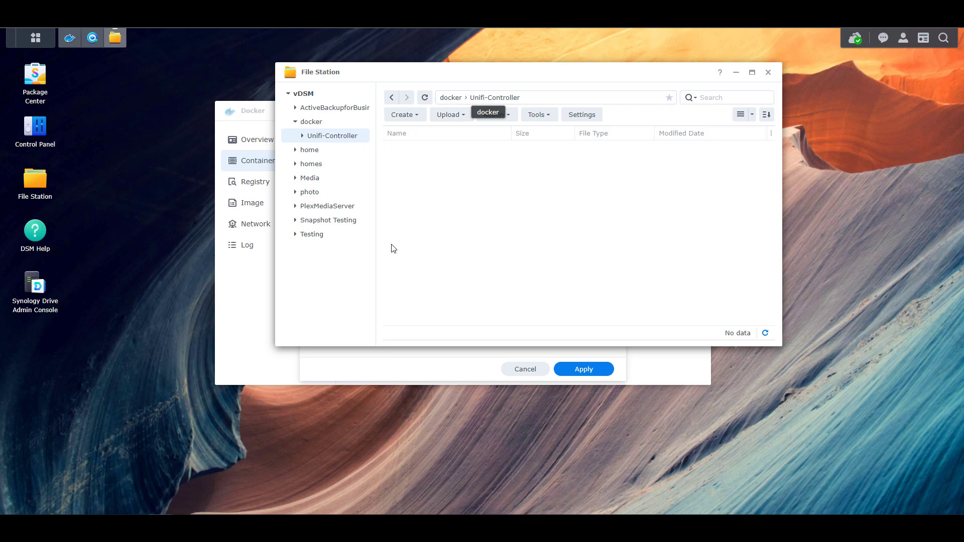
left_click(390, 358)
Step: Cancel the container edit dialog and switch the Unifi-Controller container on in Docker
left_click(523, 369)
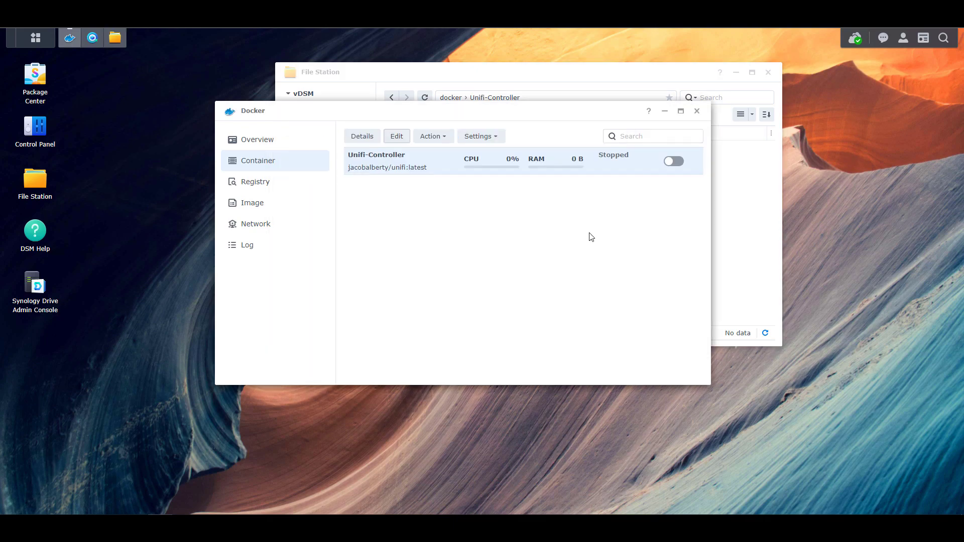
left_click(674, 161)
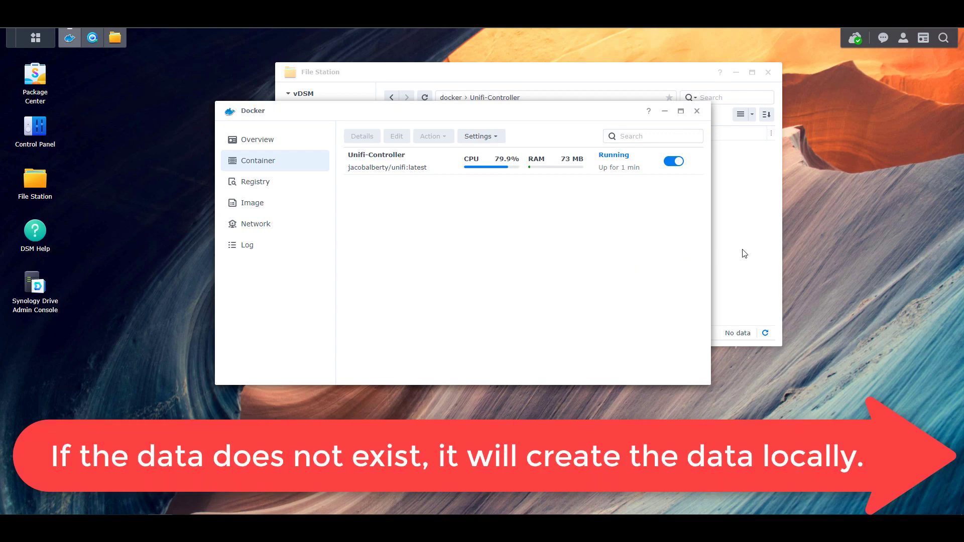
left_click(754, 259)
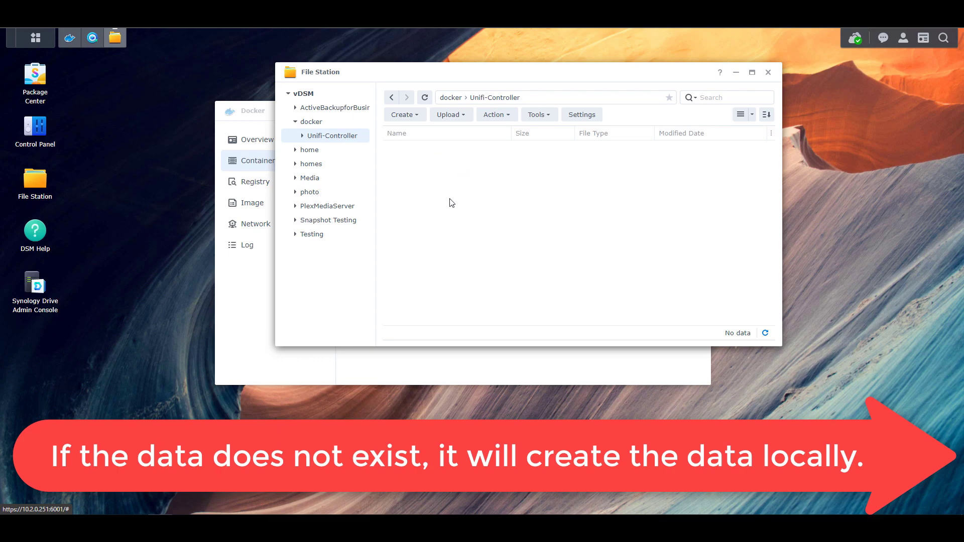
Step: Delete the entire Unifi-Controller folder from the docker shared folder
left_click(424, 98)
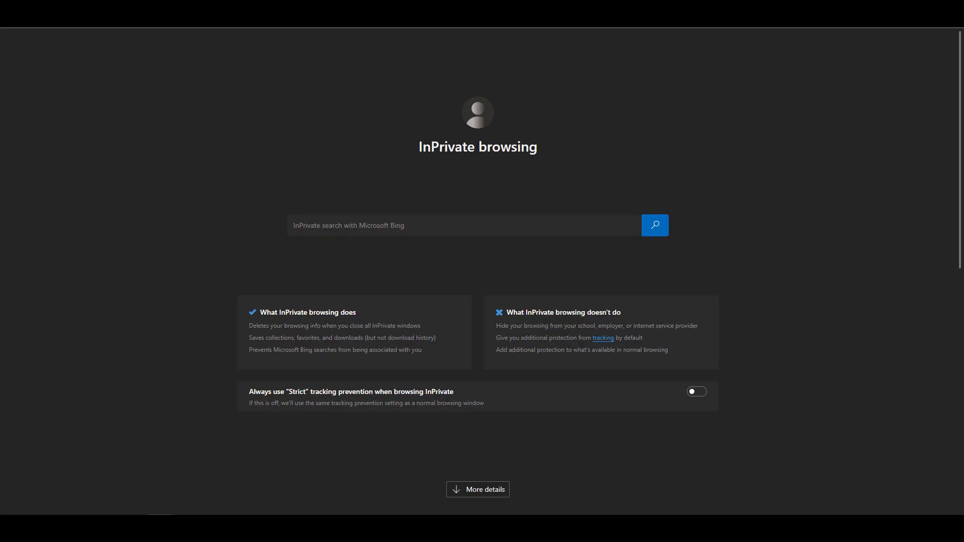
key("Return")
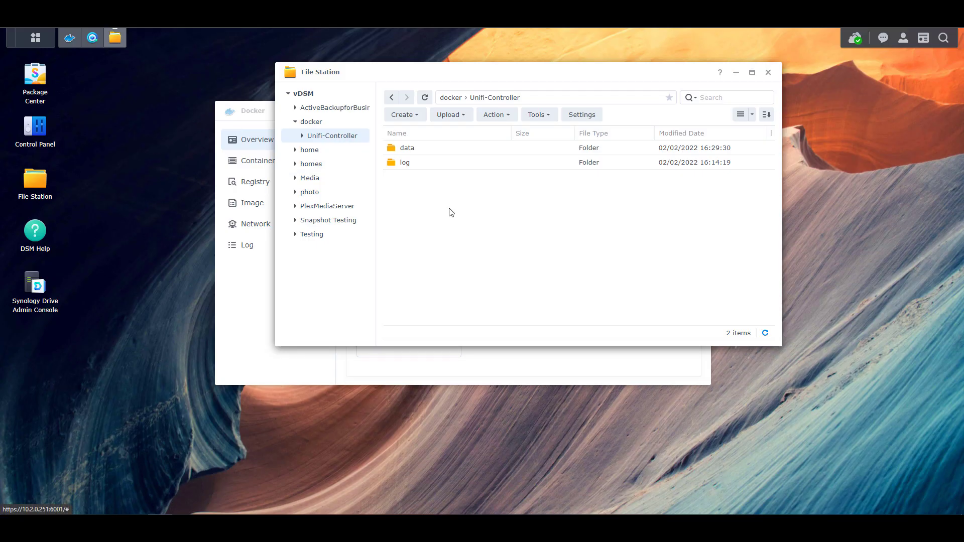
left_click(333, 122)
right_click(444, 150)
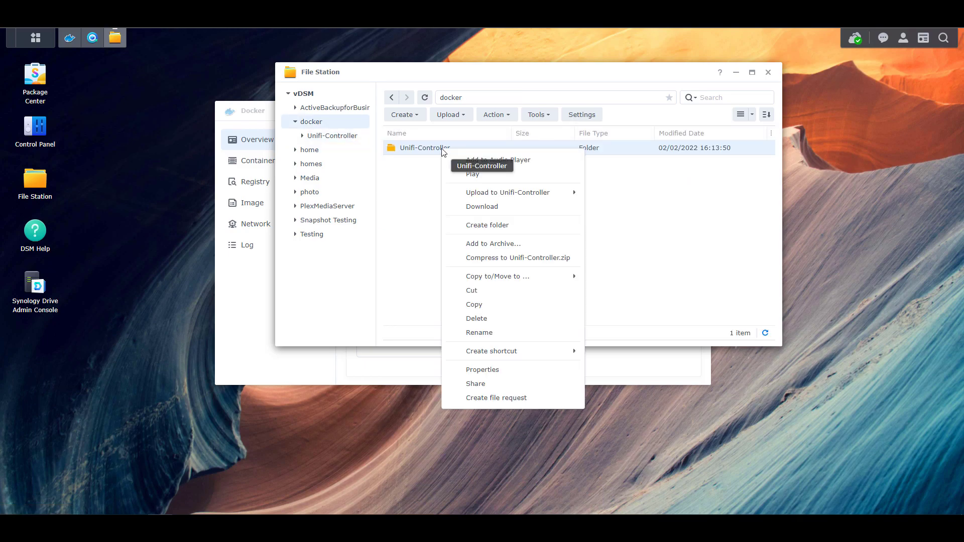
left_click(485, 318)
left_click(599, 226)
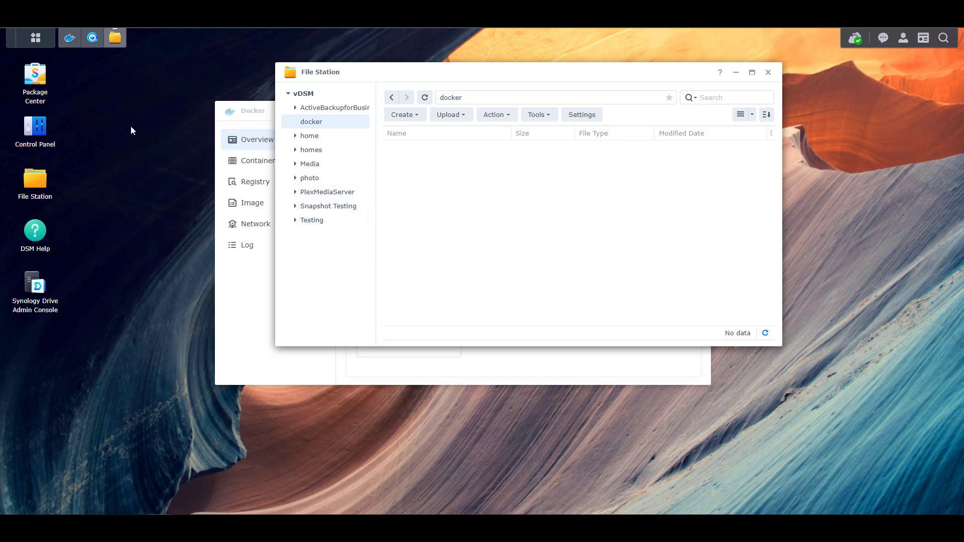
left_click(93, 37)
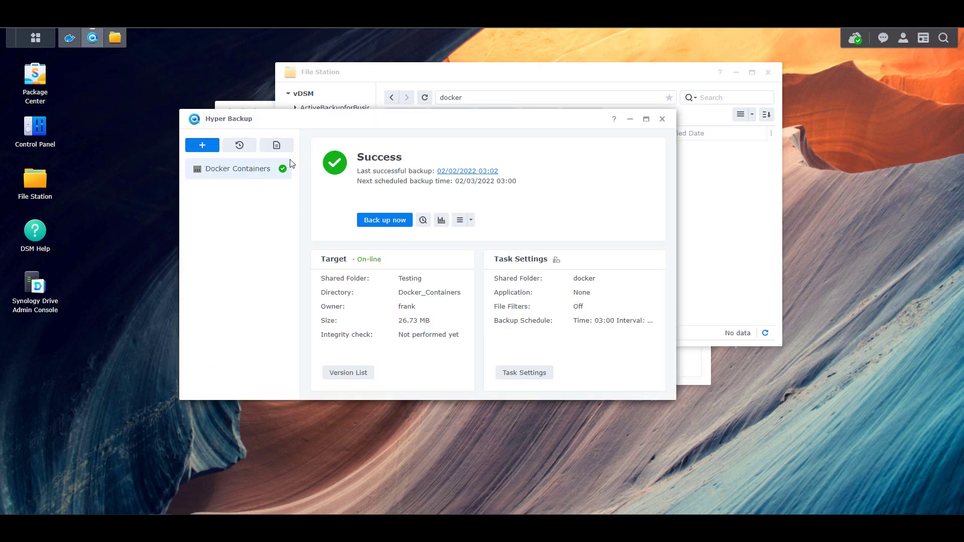
Step: Restore data from the Docker Containers backup task without restoring system configuration
left_click(239, 145)
left_click(243, 164)
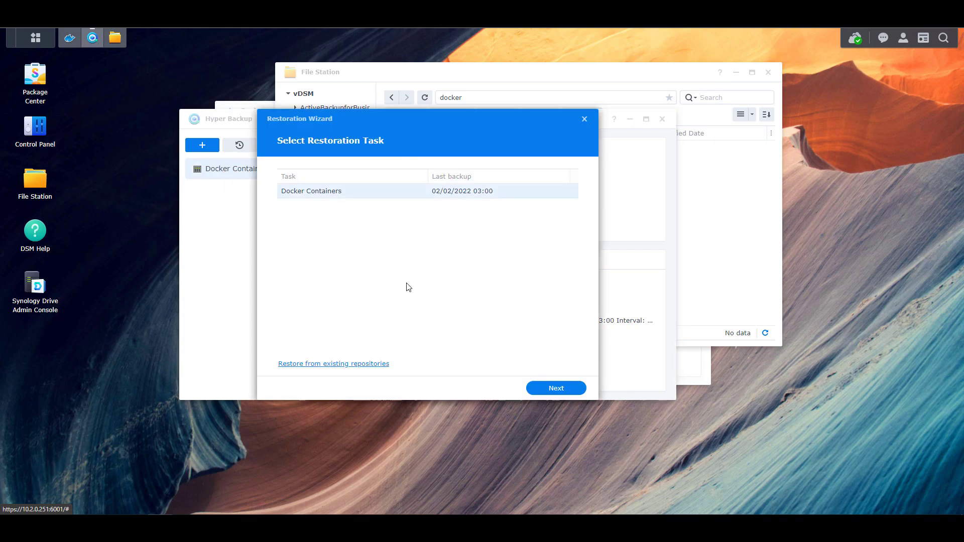
left_click(561, 388)
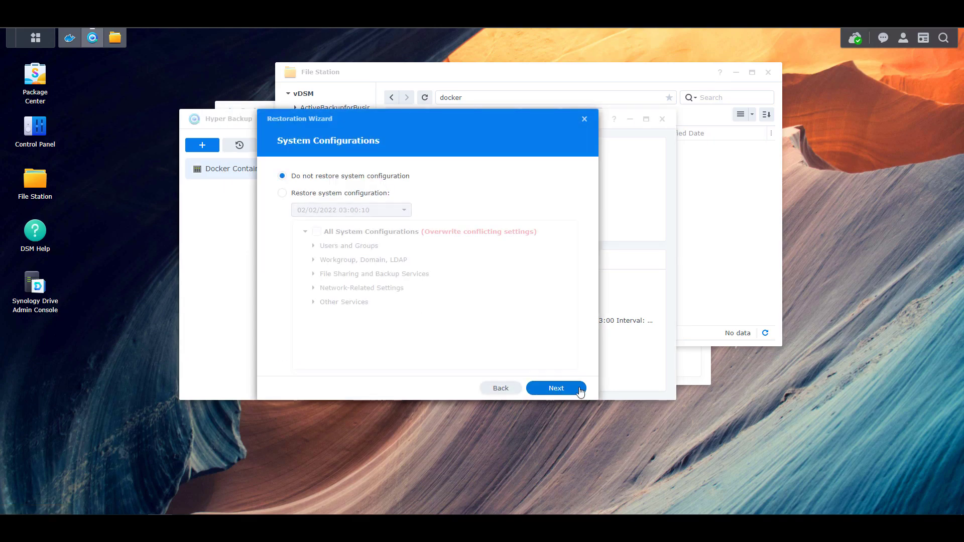
left_click(572, 389)
left_click(566, 392)
left_click(566, 389)
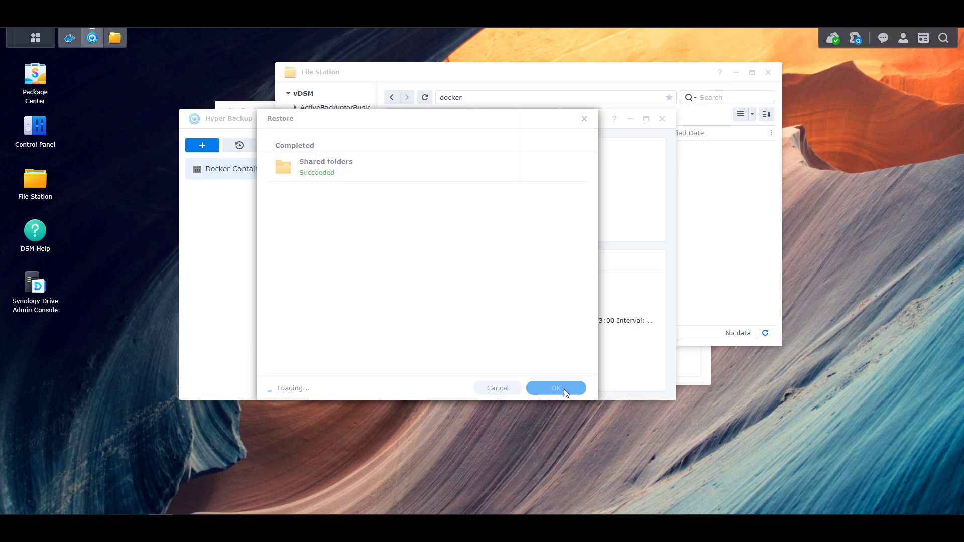
left_click(564, 390)
left_click(436, 94)
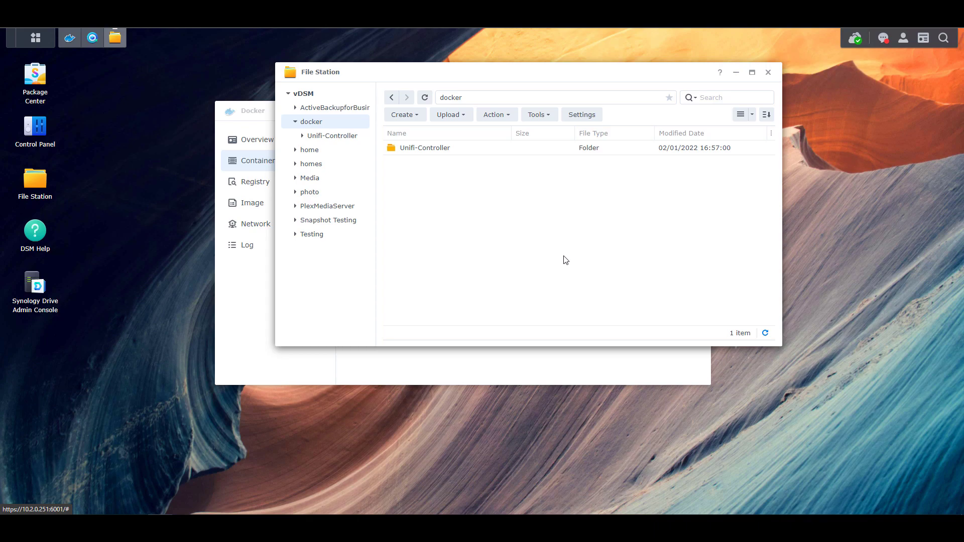
Step: Switch the restored Unifi-Controller container on from Docker's container list
left_click(565, 354)
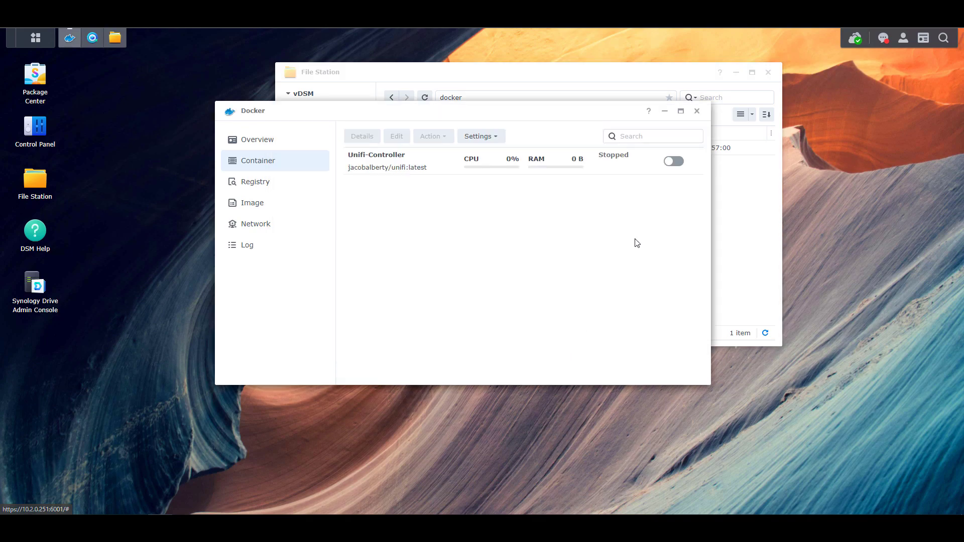
left_click(673, 161)
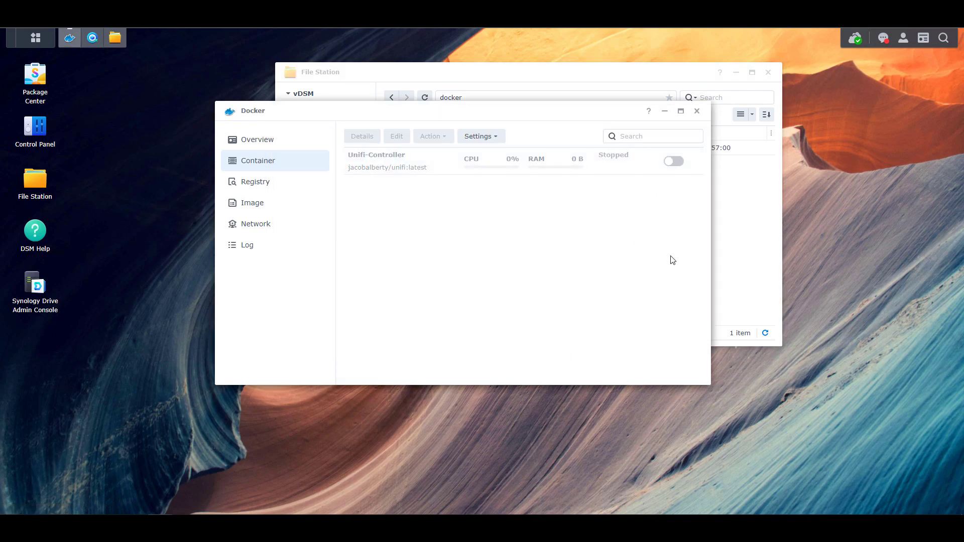